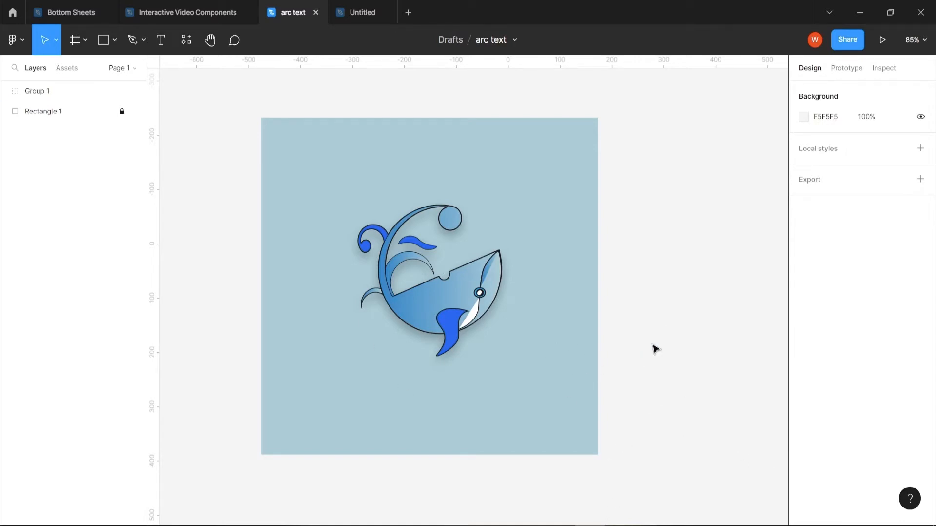
Step: Scale the whale group down to about 241 × 242 and reposition it near the middle of the blue square
{"action": "left_click", "coordinate": [441, 323]}
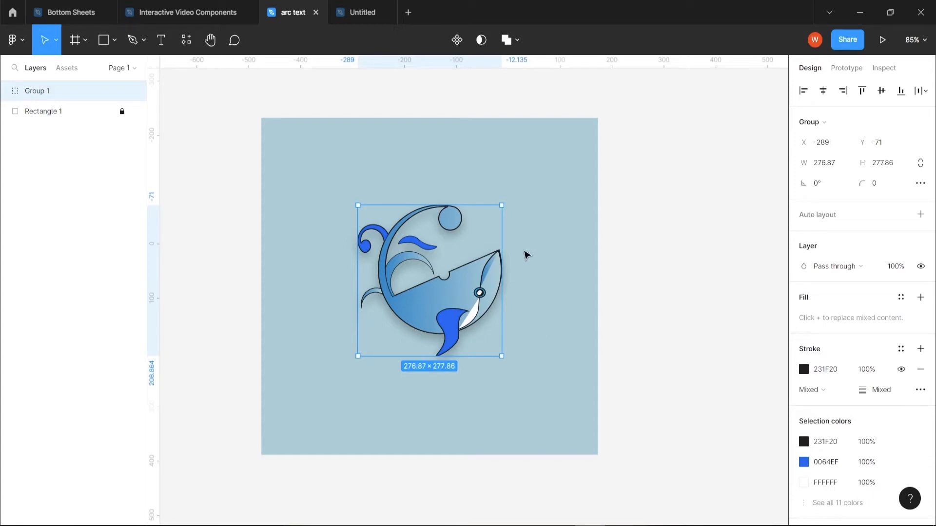
{"action": "left_click_drag", "start_coordinate": [502, 205], "coordinate": [464, 249]}
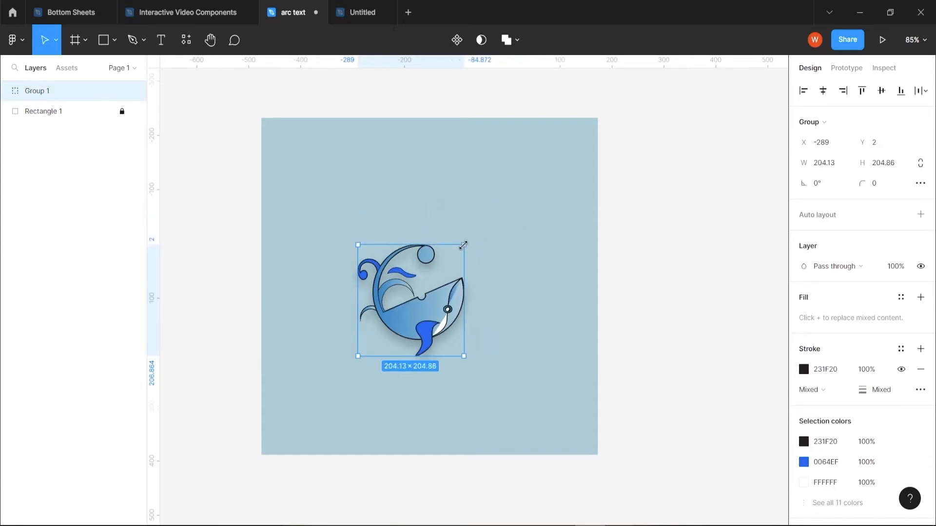
{"action": "left_click_drag", "start_coordinate": [419, 322], "coordinate": [434, 308]}
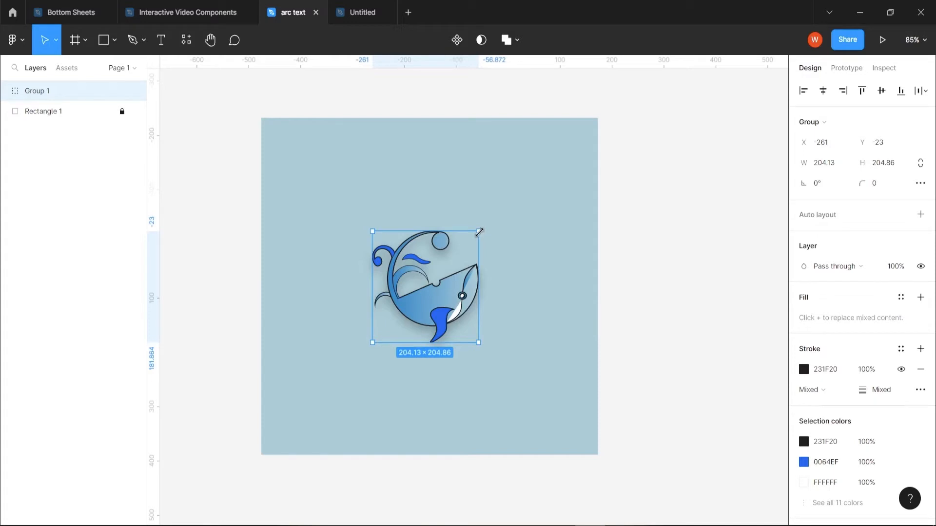
{"action": "left_click_drag", "start_coordinate": [479, 232], "coordinate": [497, 213]}
{"action": "left_click_drag", "start_coordinate": [449, 291], "coordinate": [447, 300]}
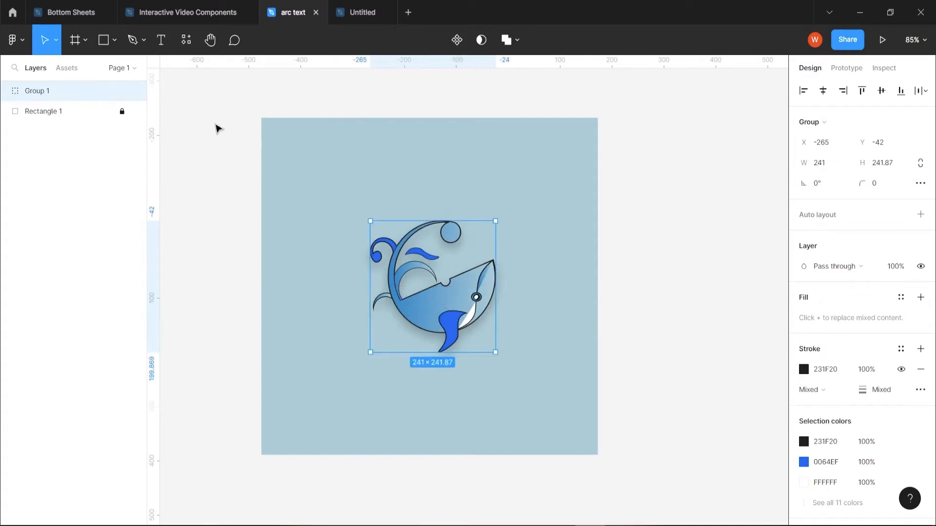
Step: View the arc plugin in the Community plugin results and return to the arc text file
{"action": "left_click", "coordinate": [13, 12]}
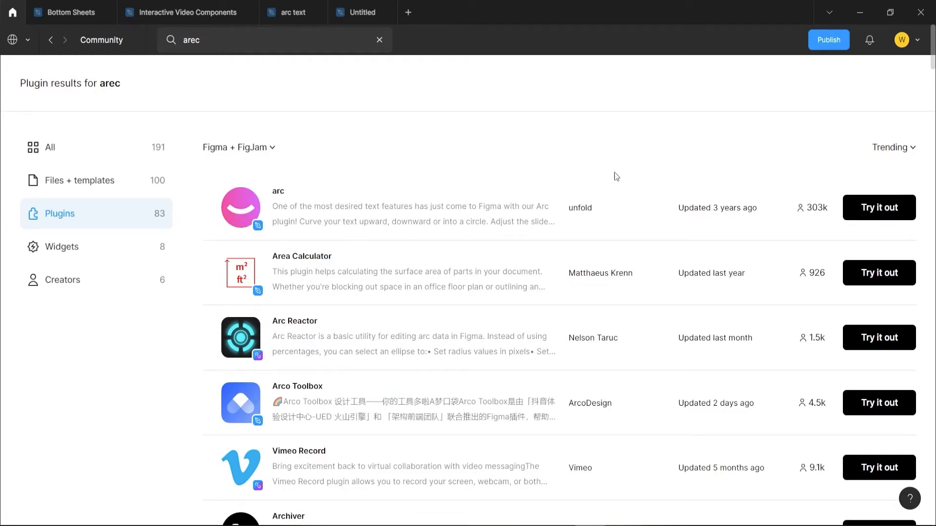
{"action": "left_click", "coordinate": [293, 12]}
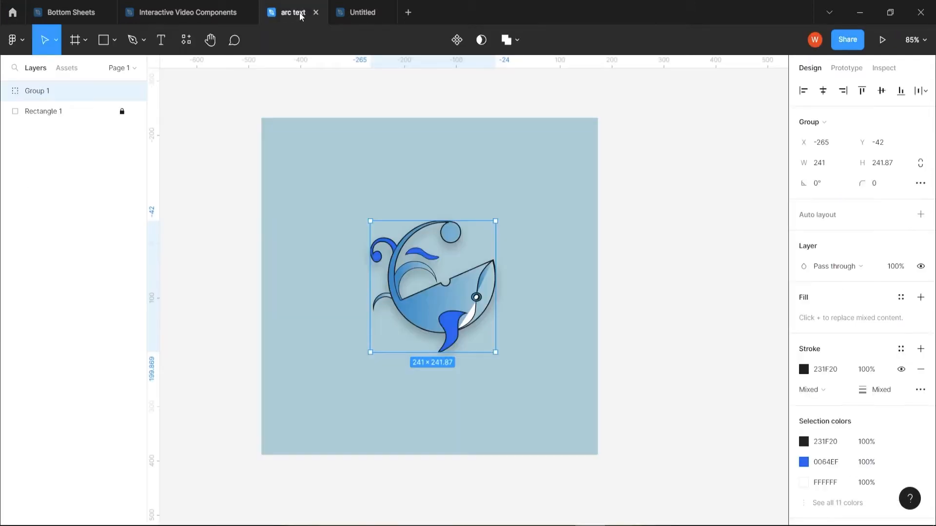
{"action": "left_click", "coordinate": [394, 173]}
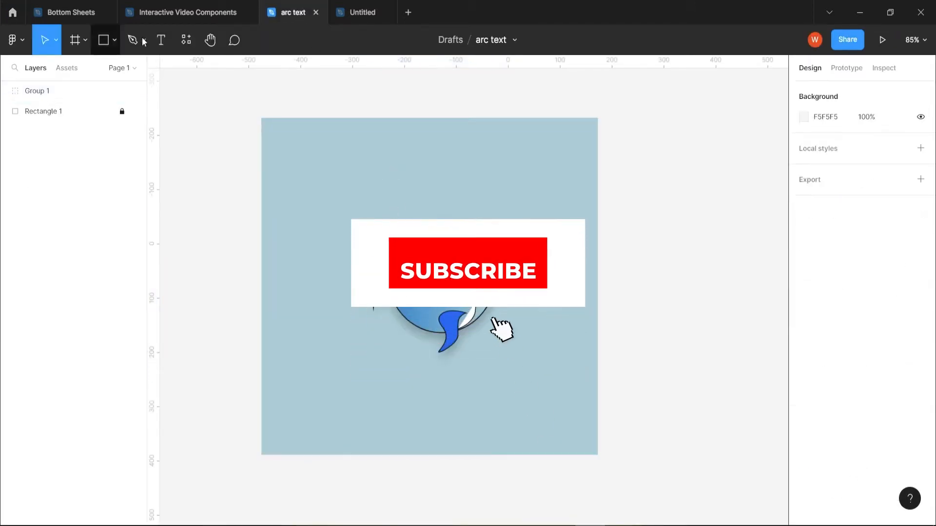
Step: Add the text "Whale Water" above the whale on the blue square
{"action": "left_click", "coordinate": [160, 40]}
{"action": "left_click", "coordinate": [380, 171]}
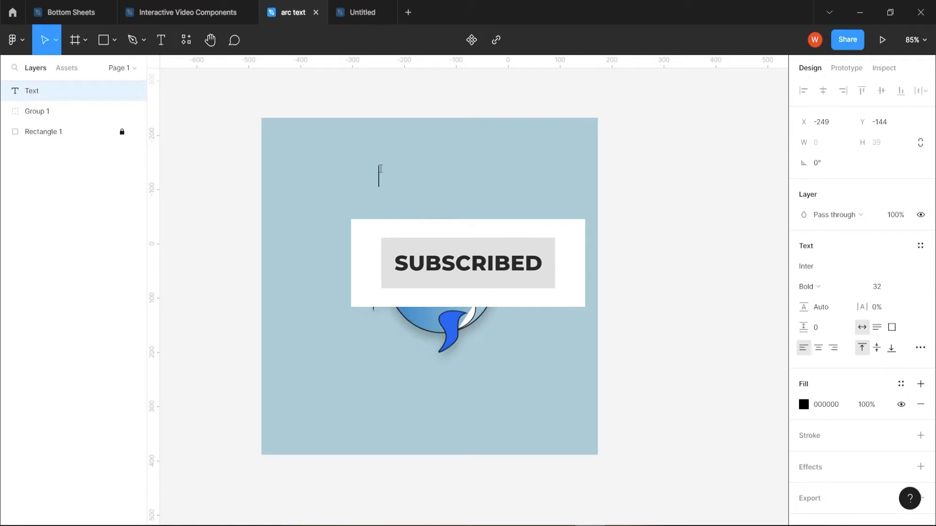
{"action": "type", "text": "Whale"}
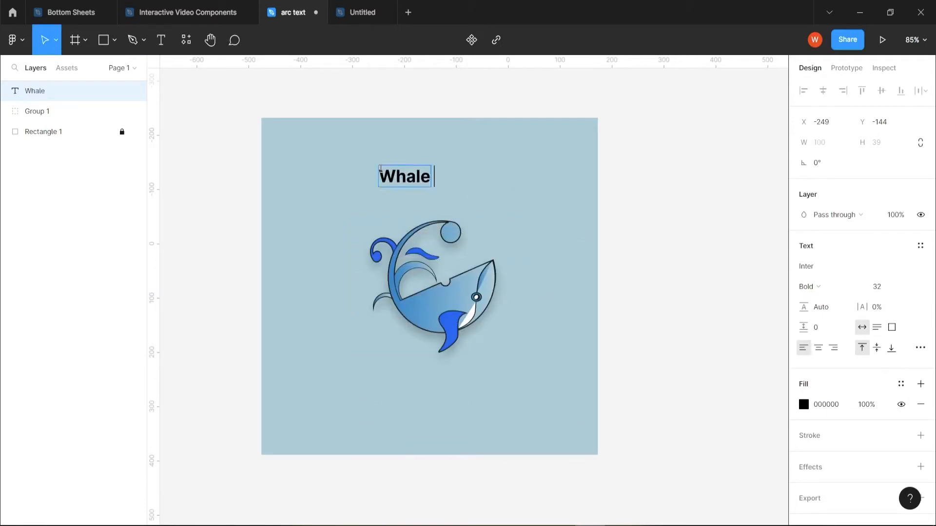
{"action": "type", "text": " Water"}
{"action": "key", "text": "Escape"}
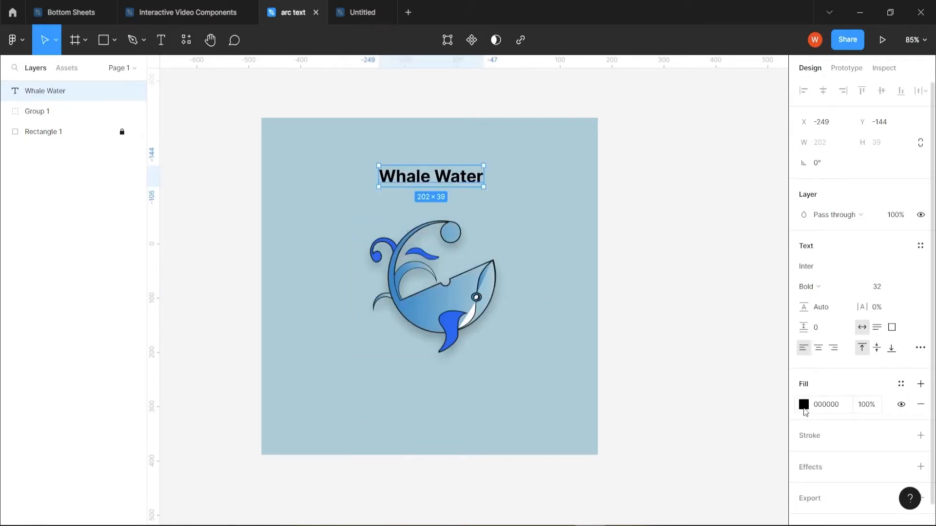
Step: Set the Whale Water text's fill to near-white FFFEFE and its font size to 38
{"action": "left_click", "coordinate": [804, 405]}
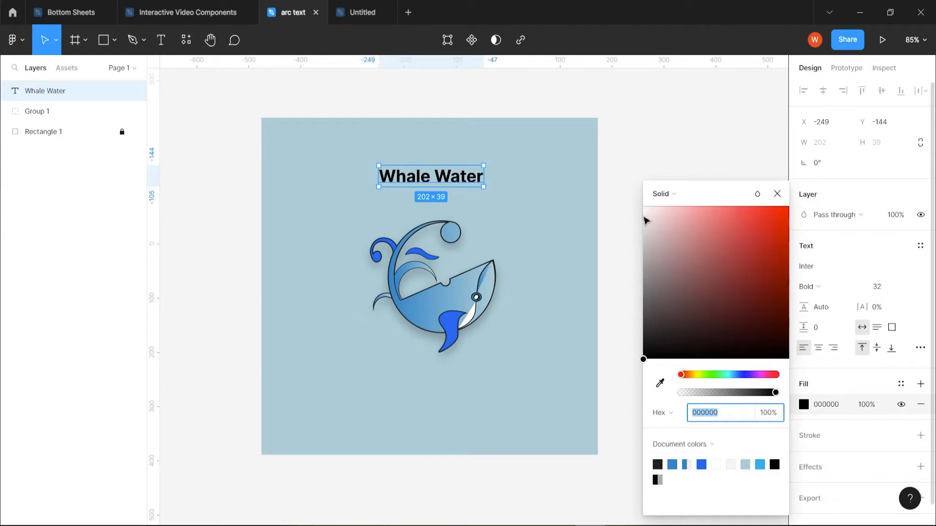
{"action": "left_click", "coordinate": [644, 208]}
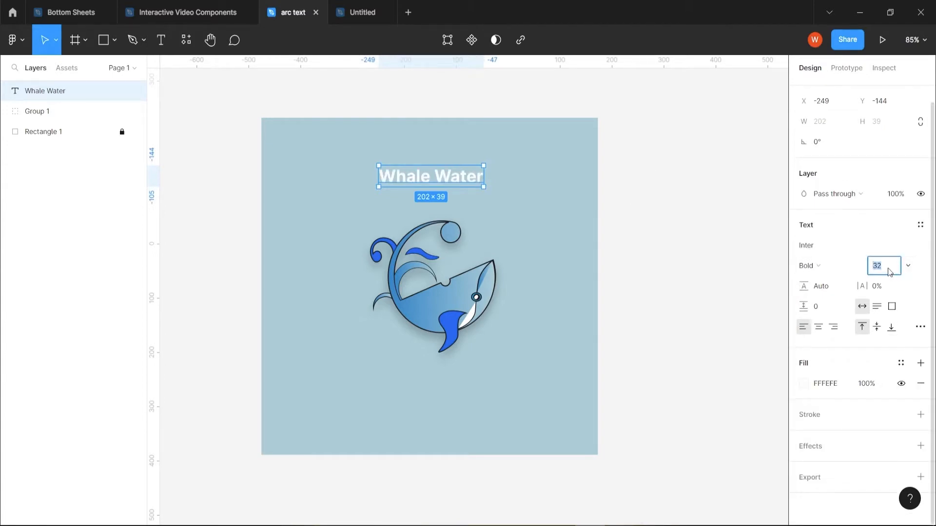
{"action": "key", "text": "Up"}
{"action": "key", "text": "Up"}
{"action": "key", "text": "Up"}
{"action": "key", "text": "Up"}
{"action": "key", "text": "Up"}
{"action": "key", "text": "Up"}
{"action": "key", "text": "Return"}
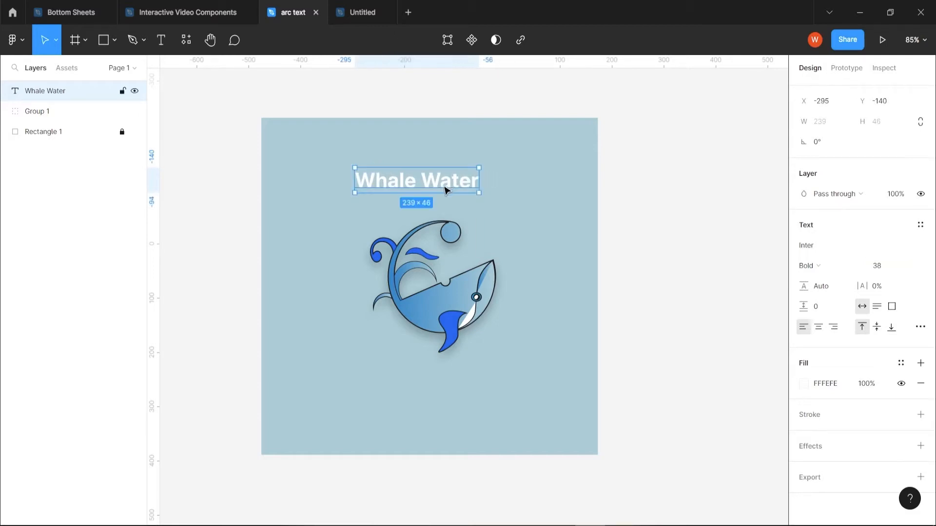
Step: Curve the Whale Water text upward with the arc plugin at a bend strength of 26%
{"action": "right_click", "coordinate": [637, 206]}
{"action": "mouse_move", "coordinate": [663, 311]}
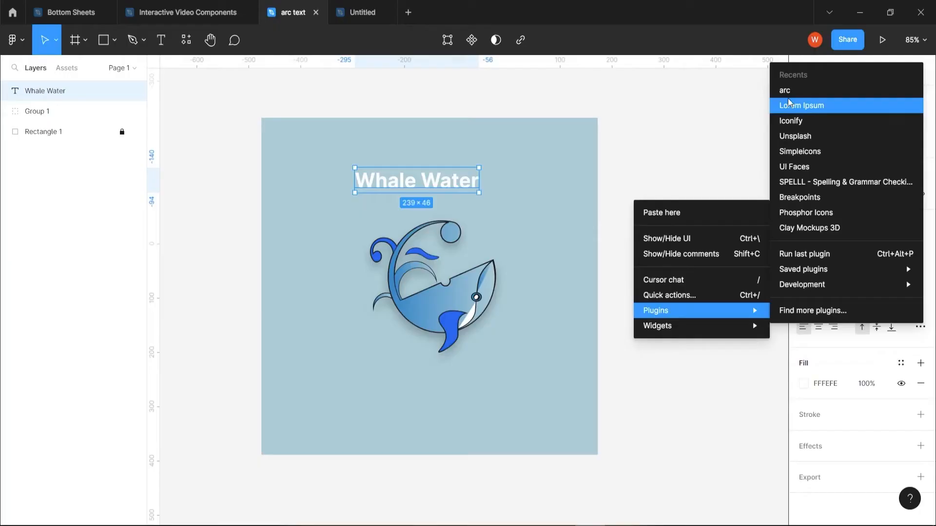
{"action": "left_click", "coordinate": [785, 90]}
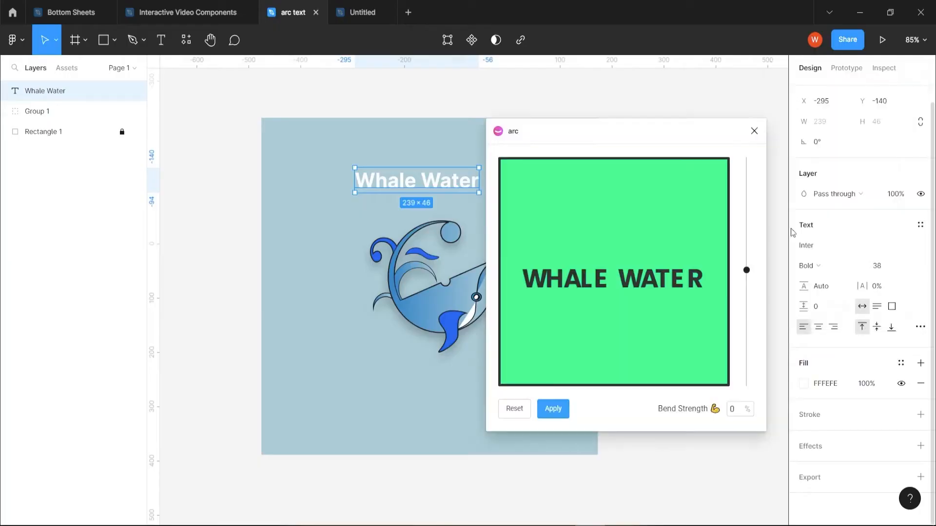
{"action": "left_click_drag", "start_coordinate": [619, 139], "coordinate": [659, 132]}
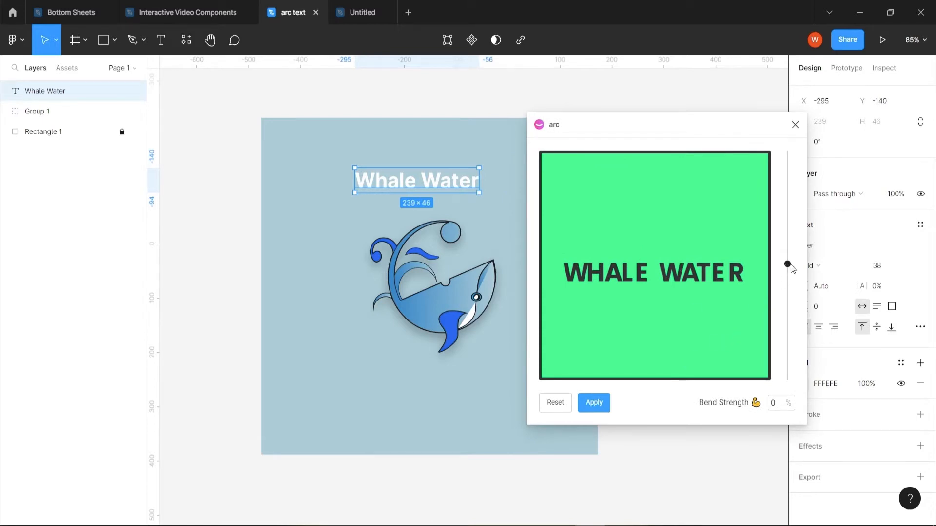
{"action": "left_click_drag", "start_coordinate": [791, 265], "coordinate": [790, 239]}
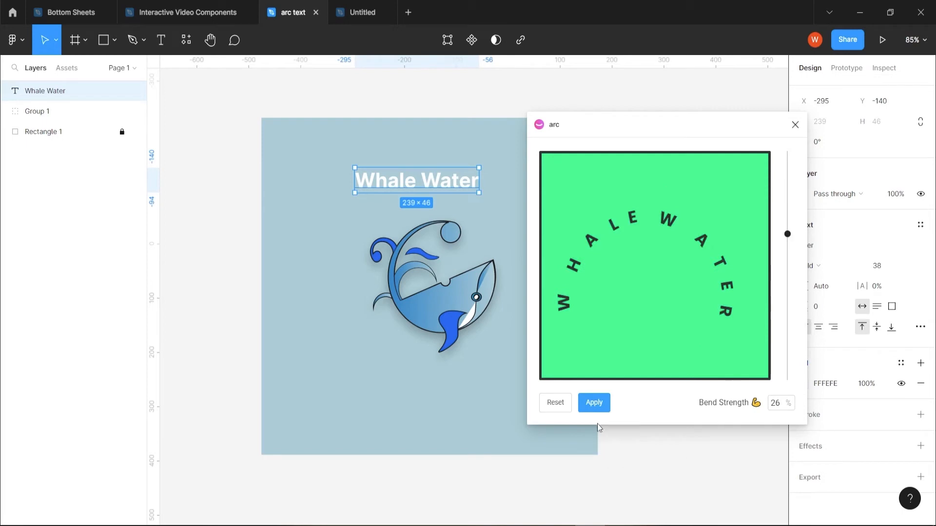
{"action": "left_click", "coordinate": [594, 403]}
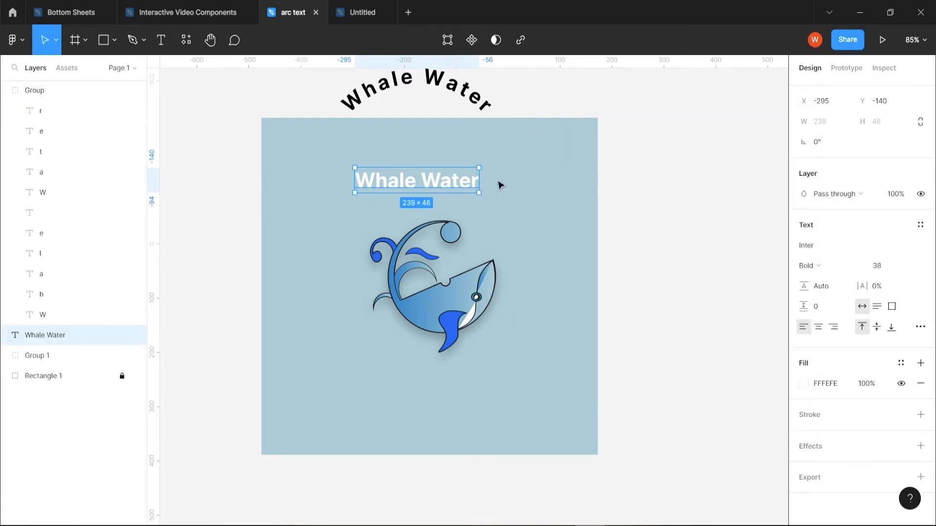
Step: Place the curved Whale Water group above the whale and set its fill to FEFEFE
{"action": "left_click_drag", "start_coordinate": [474, 100], "coordinate": [493, 225]}
{"action": "left_click", "coordinate": [803, 318]}
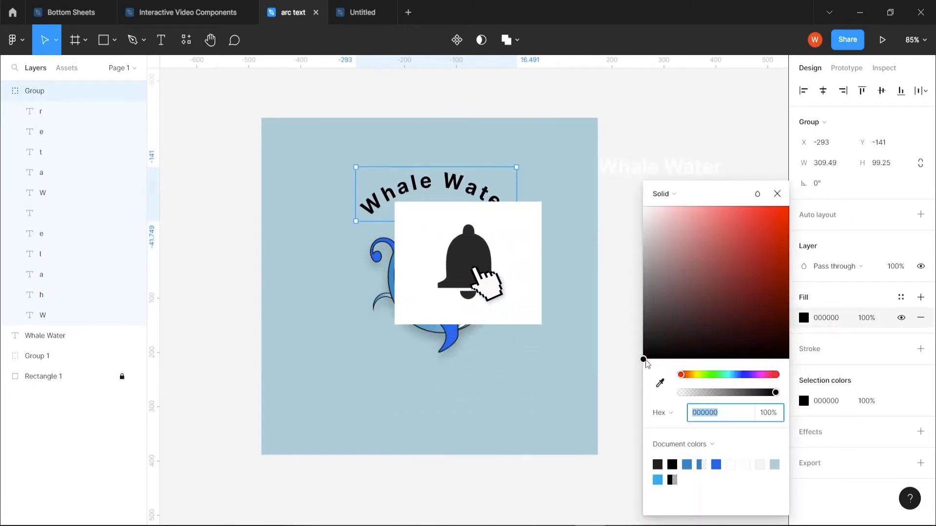
{"action": "left_click_drag", "start_coordinate": [646, 359], "coordinate": [645, 209]}
{"action": "key", "text": "Escape"}
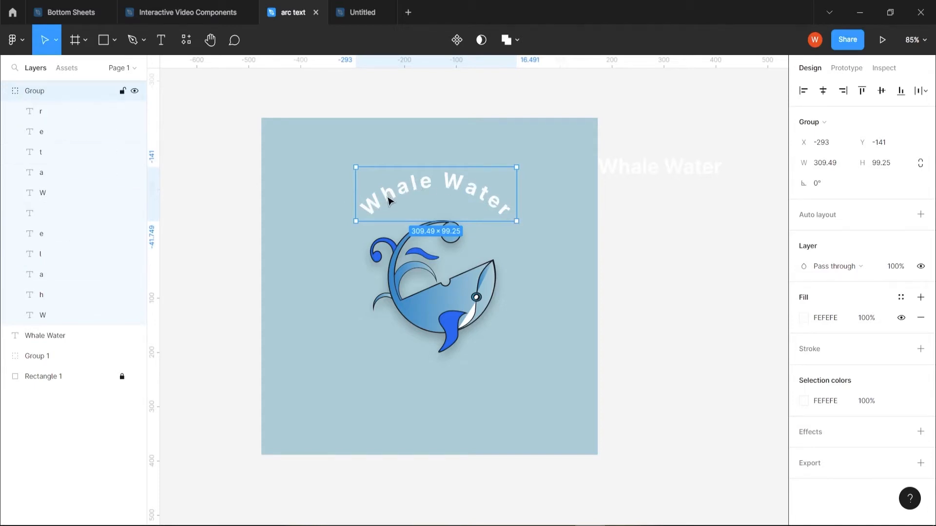
Step: Examine the separate letter layers inside the curved Whale Water group, from the final r back to the W
{"action": "left_click", "coordinate": [49, 113]}
{"action": "left_click", "coordinate": [51, 131]}
{"action": "left_click", "coordinate": [55, 152]}
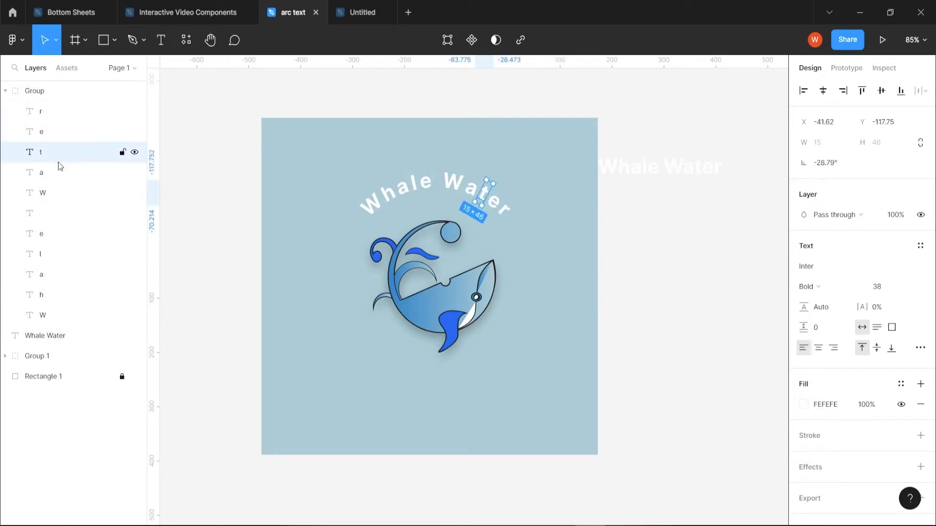
{"action": "left_click", "coordinate": [59, 172]}
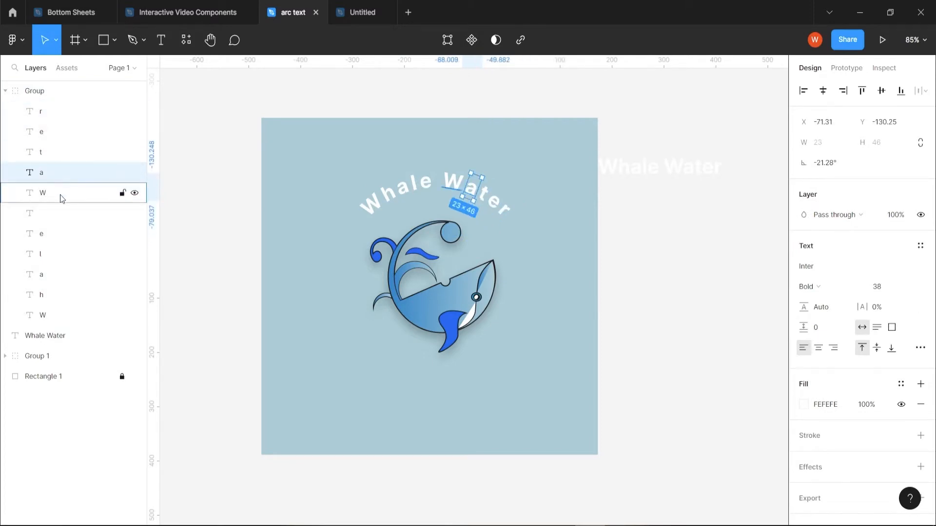
{"action": "left_click", "coordinate": [60, 195]}
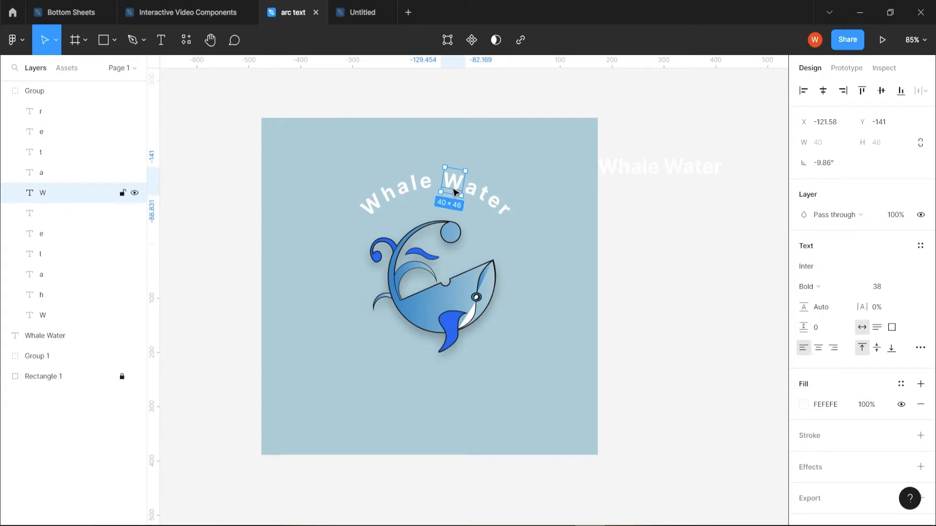
{"action": "key", "text": "Escape"}
Step: Move the whole curved Whale Water group slightly down to Y -135, centred over the whale
{"action": "left_click", "coordinate": [56, 93]}
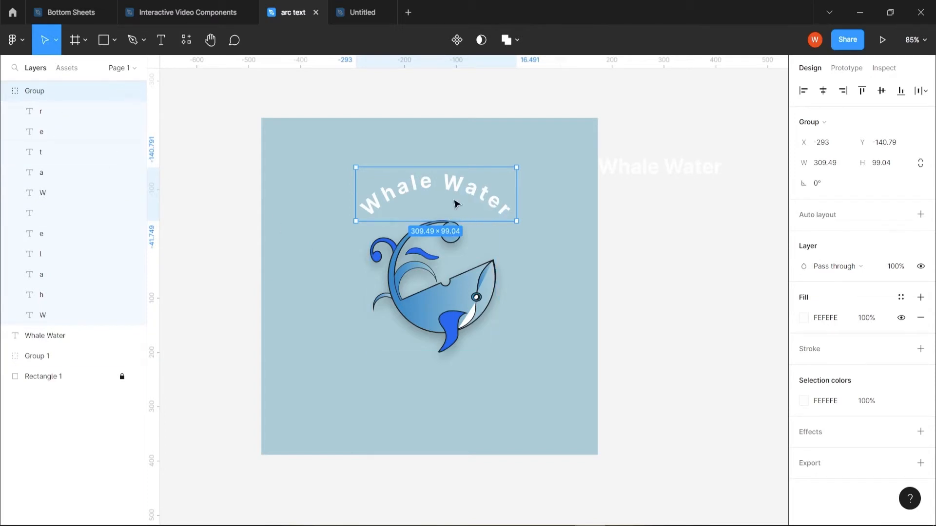
{"action": "left_click_drag", "start_coordinate": [457, 195], "coordinate": [460, 194]}
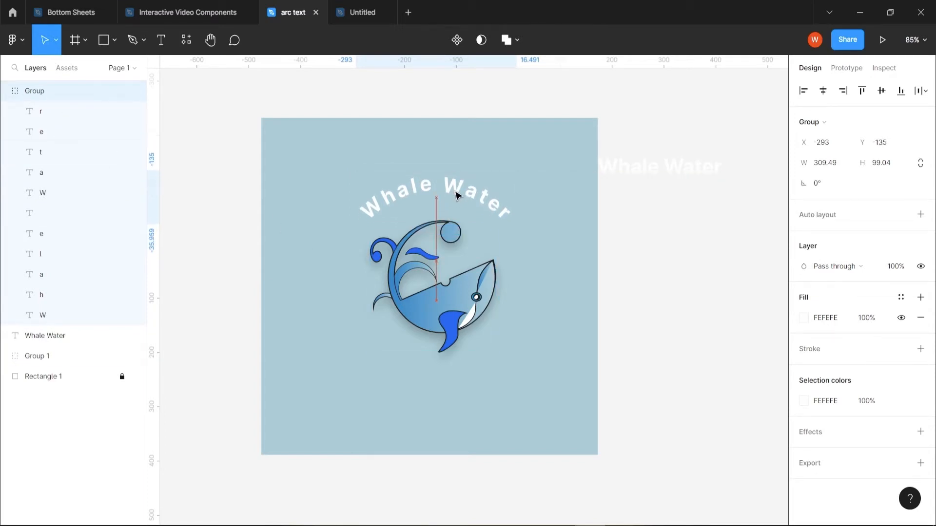
{"action": "key", "text": "Escape"}
Step: Add the text "Established 2019" and position it below the whale at X -288, Y 259
{"action": "left_click", "coordinate": [161, 40]}
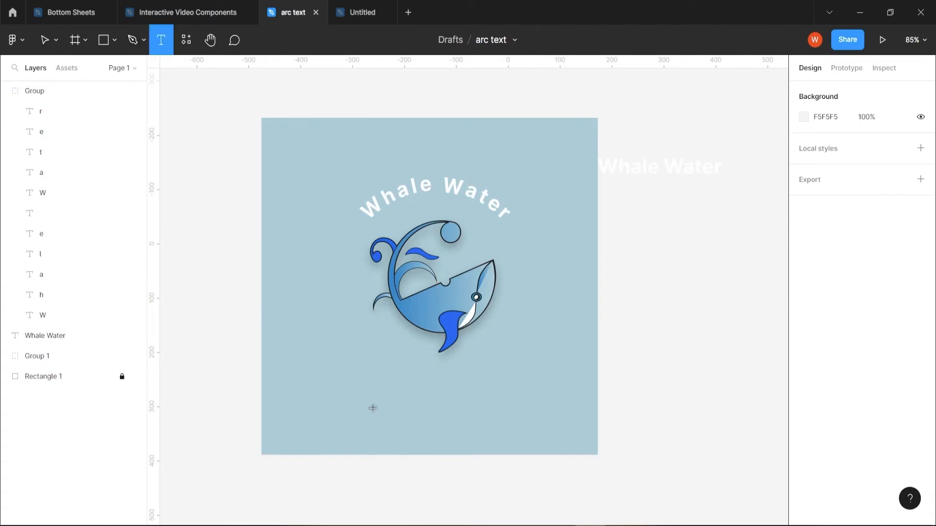
{"action": "left_click", "coordinate": [383, 394]}
{"action": "type", "text": "Established 2"}
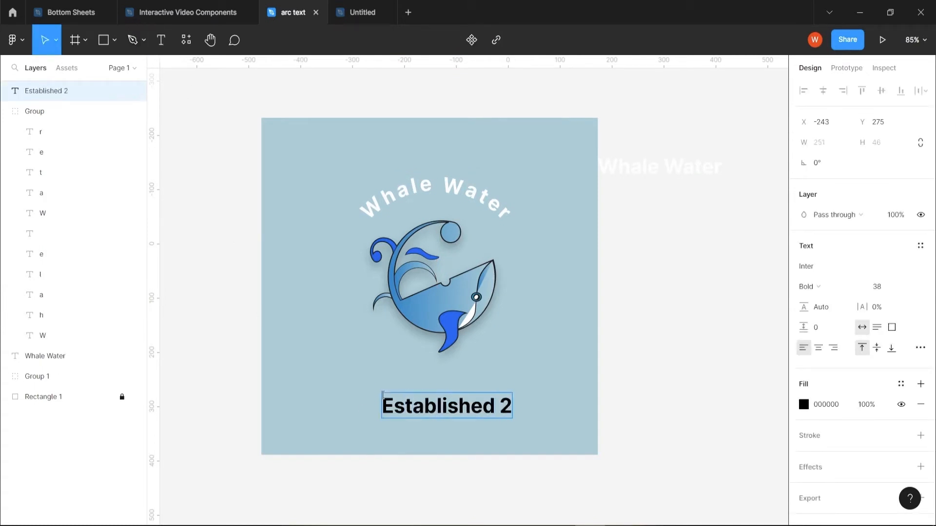
{"action": "type", "text": "019"}
{"action": "key", "text": "Escape"}
{"action": "left_click_drag", "start_coordinate": [480, 411], "coordinate": [457, 403]}
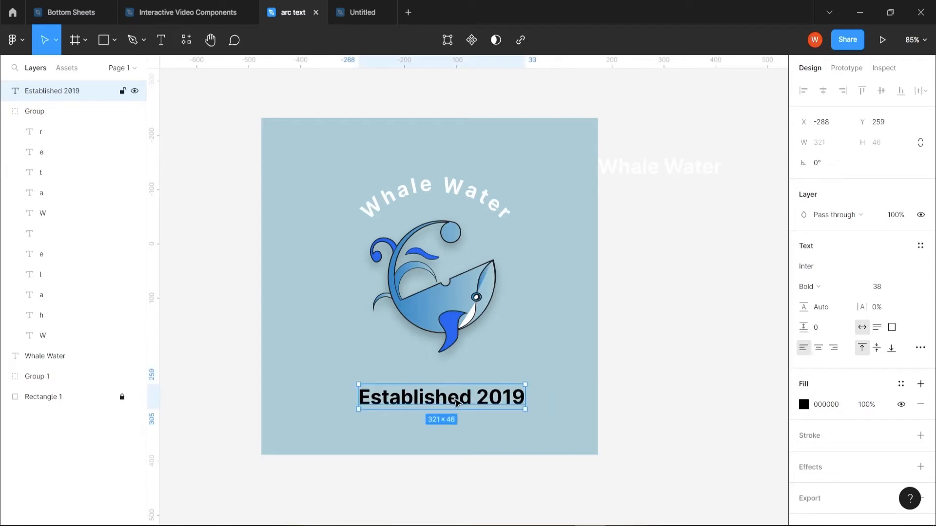
Step: Curve the Established 2019 text with the arc plugin at -26% bend strength and place the curved group beneath the whale at Y 200
{"action": "right_click", "coordinate": [644, 268]}
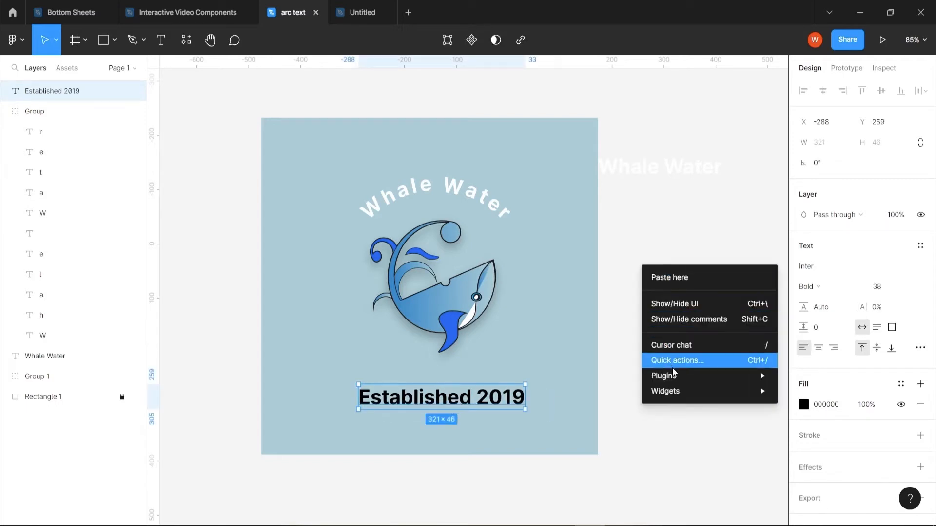
{"action": "mouse_move", "coordinate": [711, 378]}
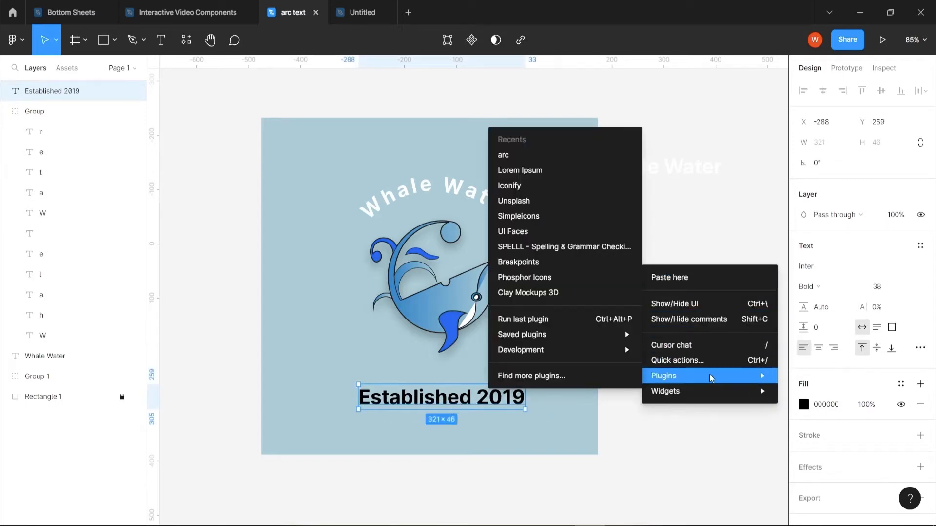
{"action": "left_click", "coordinate": [547, 161]}
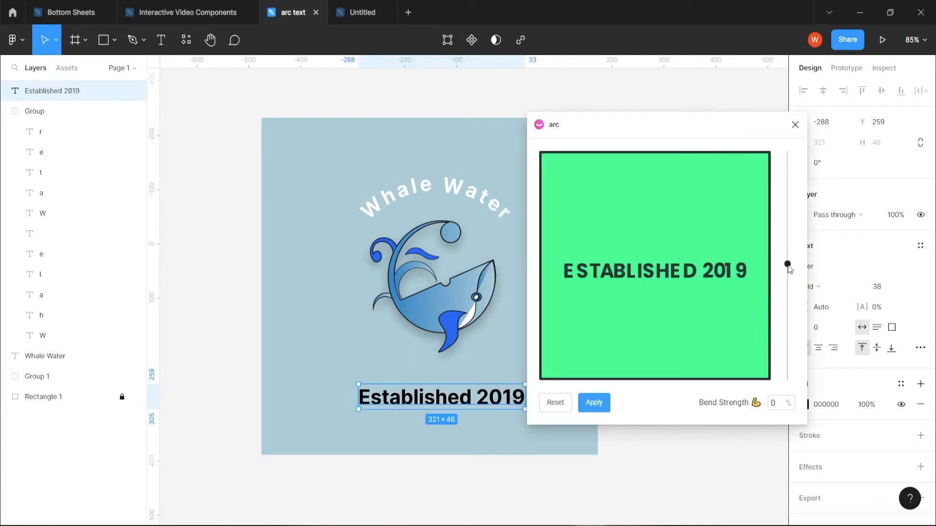
{"action": "left_click_drag", "start_coordinate": [788, 266], "coordinate": [791, 297]}
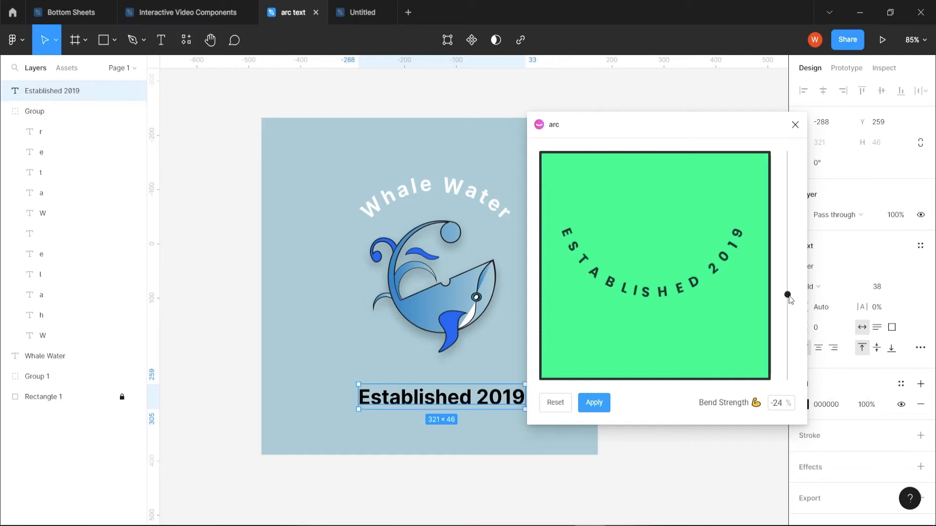
{"action": "left_click", "coordinate": [779, 403]}
{"action": "type", "text": "-"}
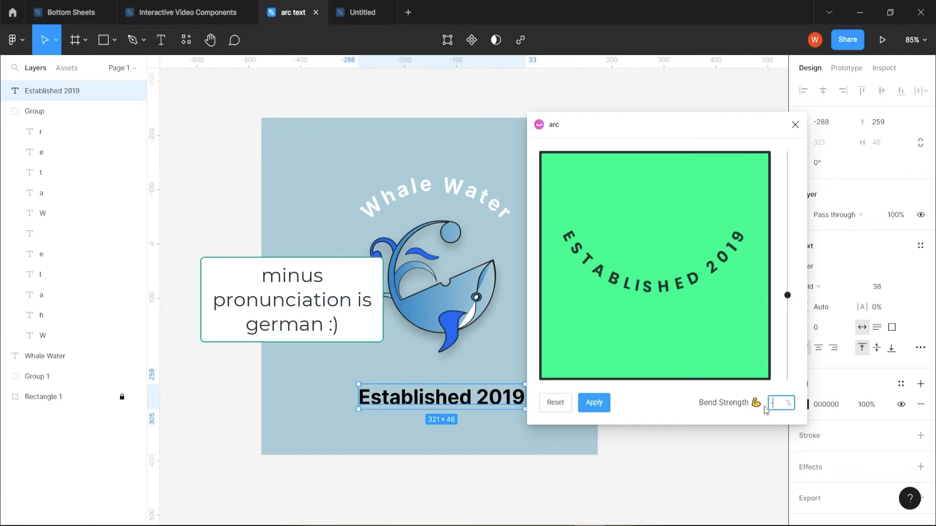
{"action": "type", "text": "26"}
{"action": "left_click", "coordinate": [594, 403]}
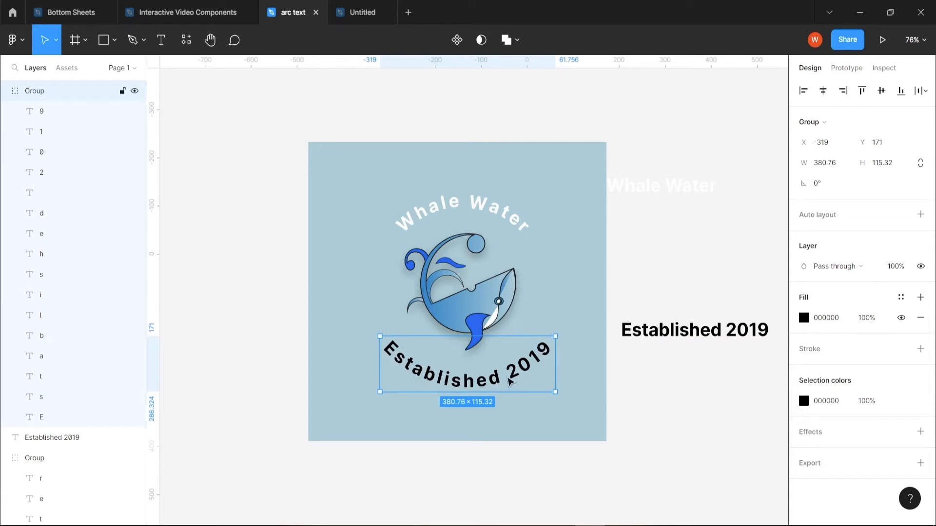
{"action": "left_click_drag", "start_coordinate": [495, 388], "coordinate": [495, 403]}
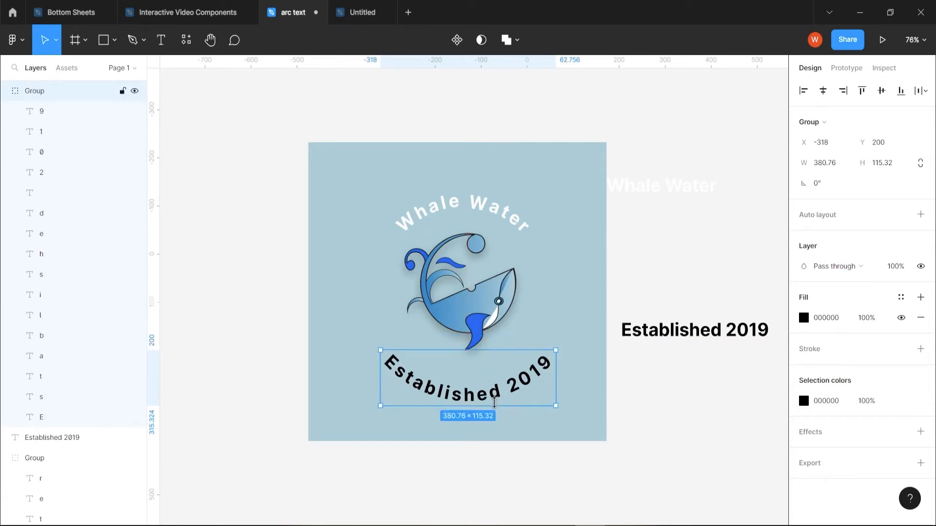
Step: Delete the curved Established 2019 group and set the straight Established 2019 text's font size to 34
{"action": "key", "text": "Delete"}
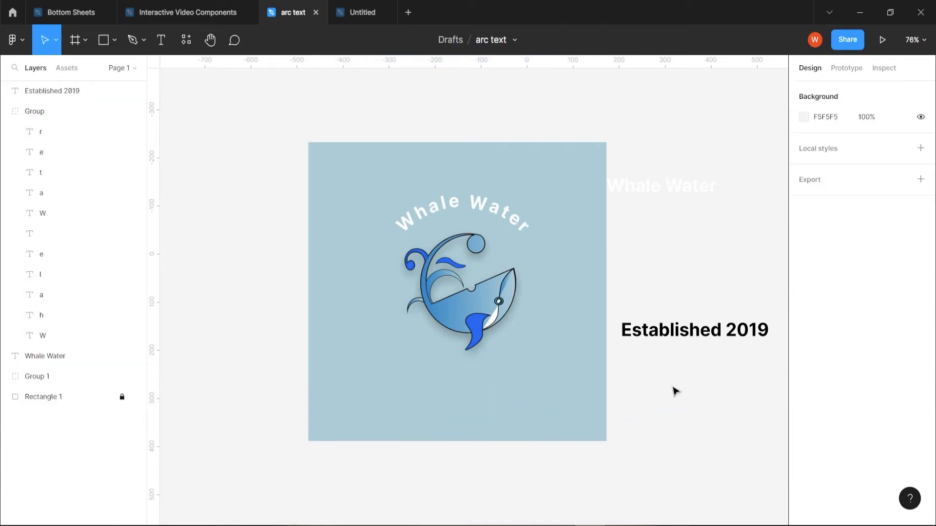
{"action": "scroll", "coordinate": [668, 388], "scroll_direction": "right", "scroll_amount": 3}
{"action": "left_click", "coordinate": [612, 330]}
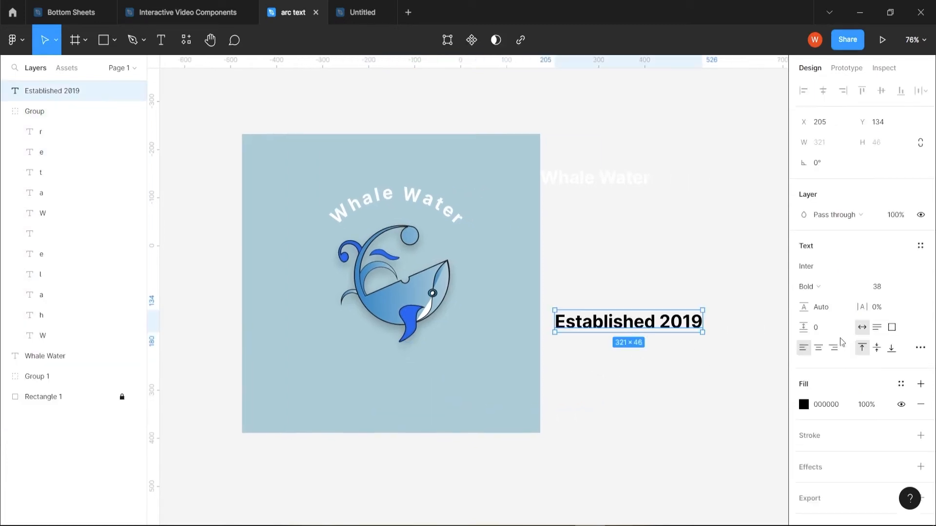
{"action": "left_click", "coordinate": [893, 292]}
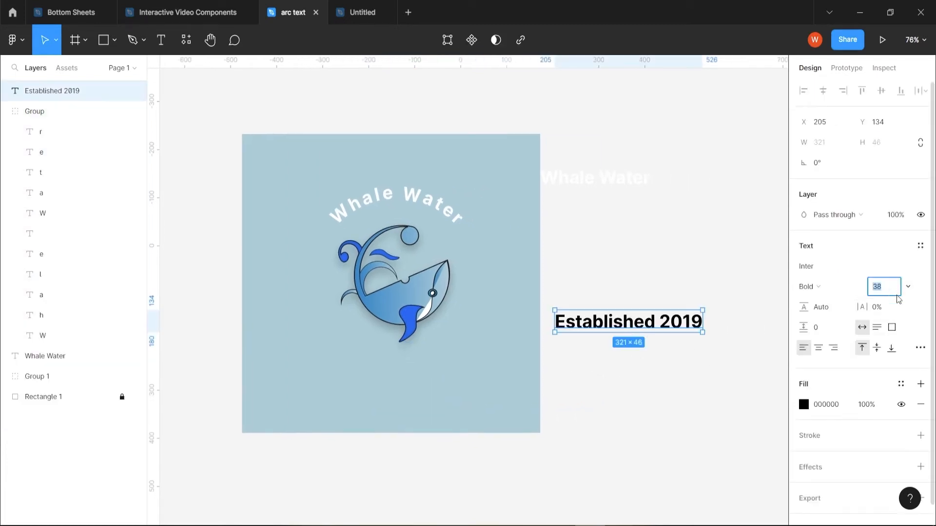
{"action": "key", "text": "Down"}
{"action": "key", "text": "Down"}
{"action": "key", "text": "Down"}
{"action": "key", "text": "Down"}
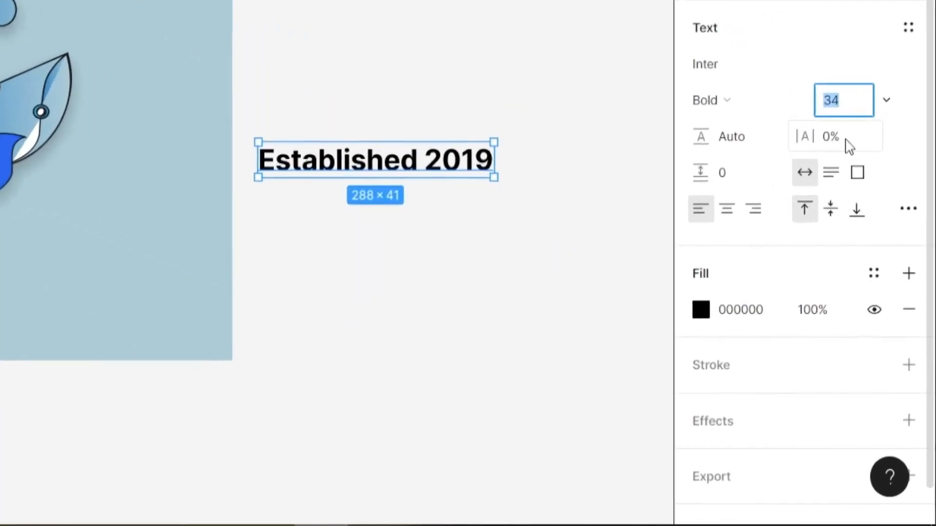
Step: Set the straight Established 2019 text's letter spacing to 5% and its font size to 32
{"action": "left_click", "coordinate": [883, 310]}
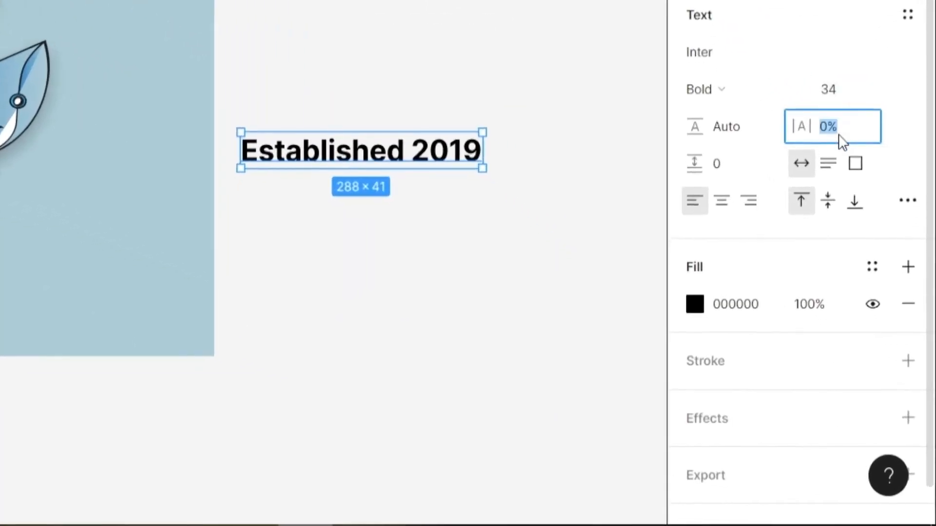
{"action": "key", "text": "Up"}
{"action": "key", "text": "Up"}
{"action": "key", "text": "Up"}
{"action": "key", "text": "Up"}
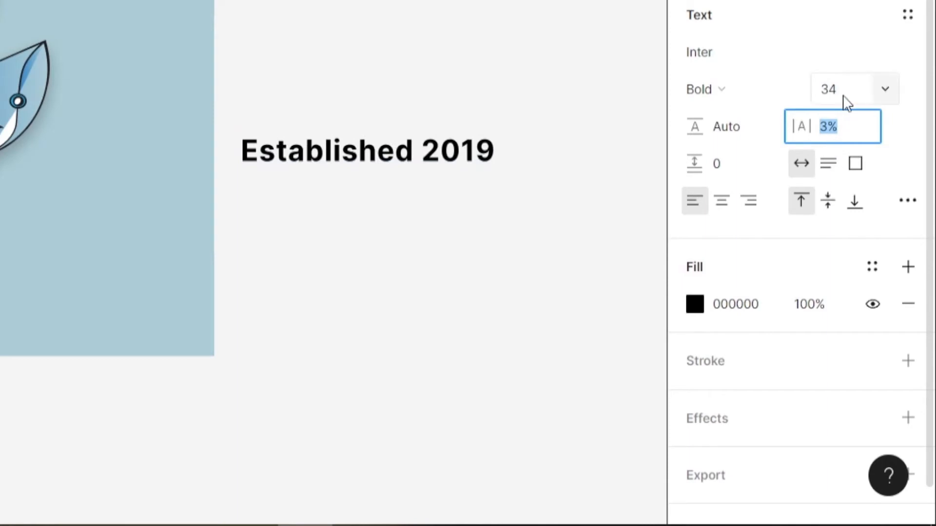
{"action": "key", "text": "Up"}
{"action": "left_click", "coordinate": [843, 92]}
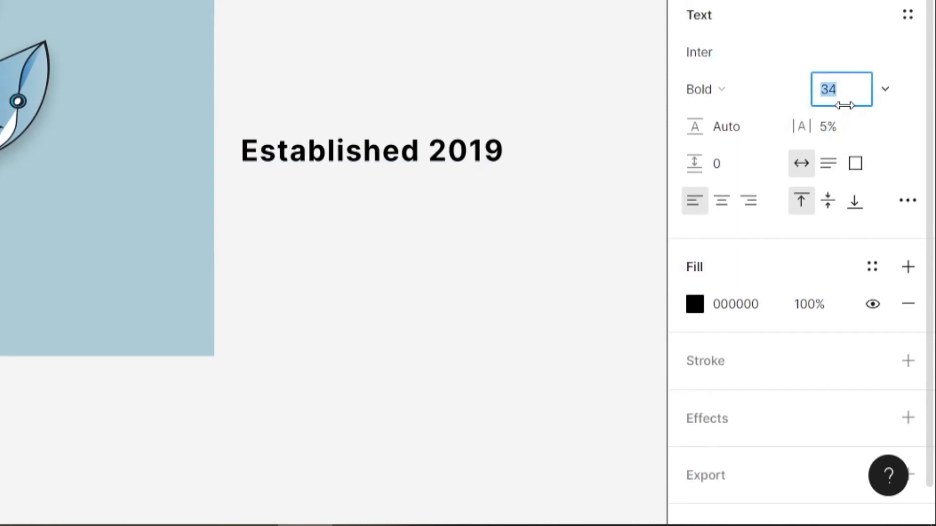
{"action": "key", "text": "Down"}
{"action": "key", "text": "Down"}
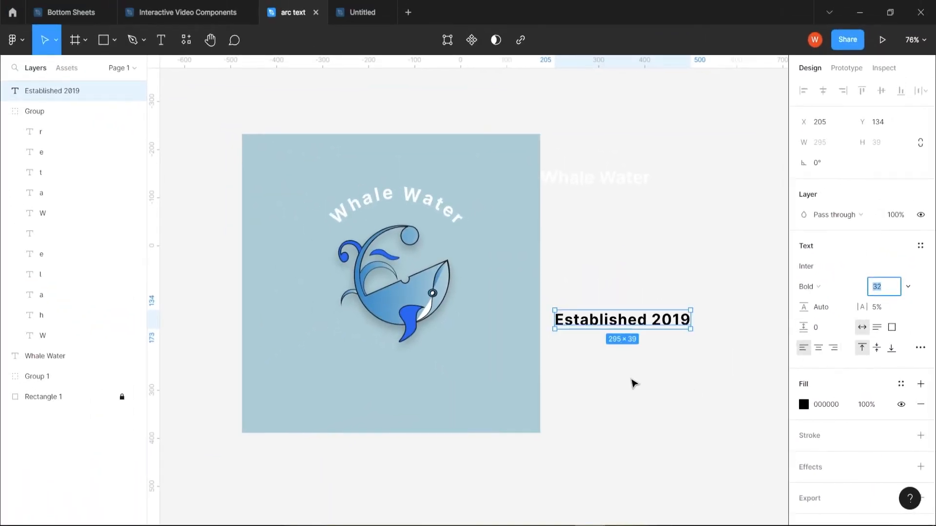
Step: Curve the straight Established 2019 text with the arc plugin at -26% bend strength and place the curved group beneath the whale at X -299, Y 157
{"action": "right_click", "coordinate": [630, 378]}
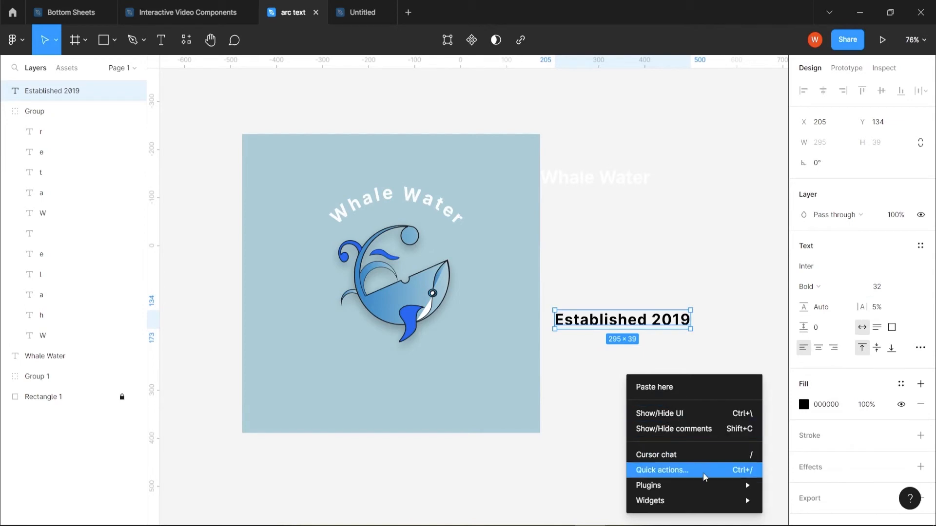
{"action": "mouse_move", "coordinate": [702, 486]}
{"action": "left_click", "coordinate": [790, 279]}
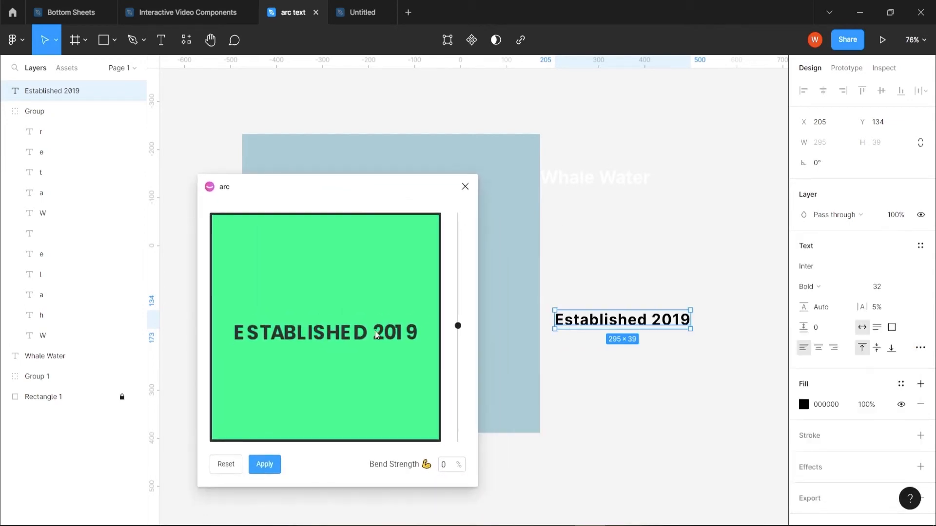
{"action": "left_click", "coordinate": [428, 469]}
{"action": "key", "text": "BackSpace"}
{"action": "type", "text": "-"}
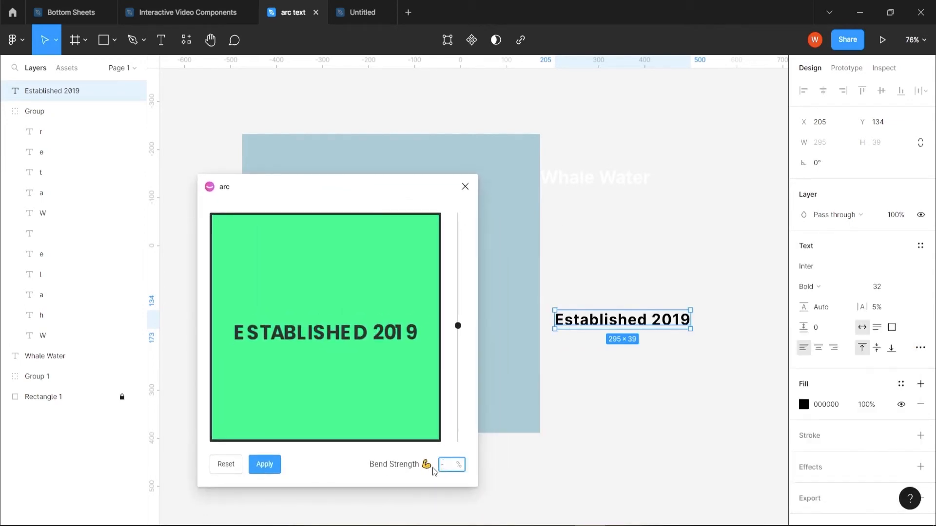
{"action": "type", "text": "26"}
{"action": "left_click", "coordinate": [265, 466]}
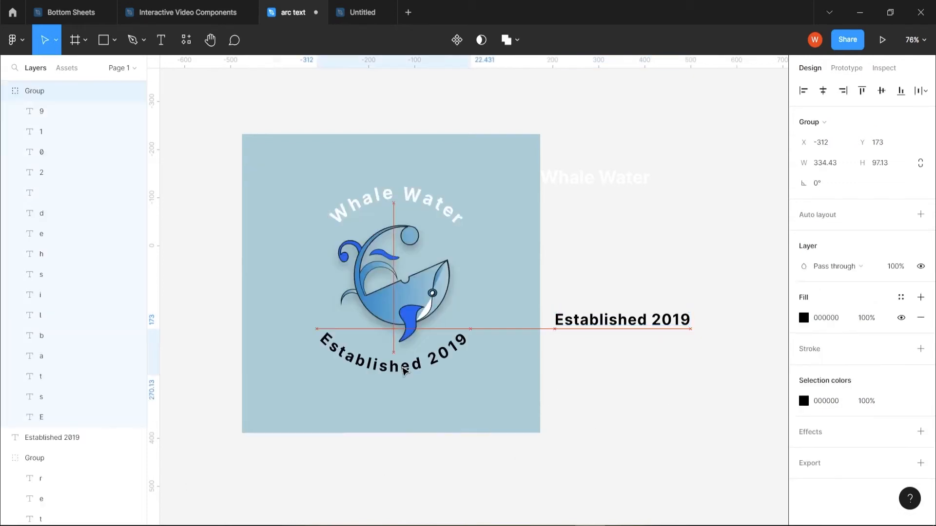
{"action": "left_click_drag", "start_coordinate": [403, 370], "coordinate": [406, 372]}
Step: Recolour the curved Established 2019 group to white FFFFFF and move the straight copy below the straight Whale Water text at X 256, Y -91
{"action": "left_click", "coordinate": [803, 318]}
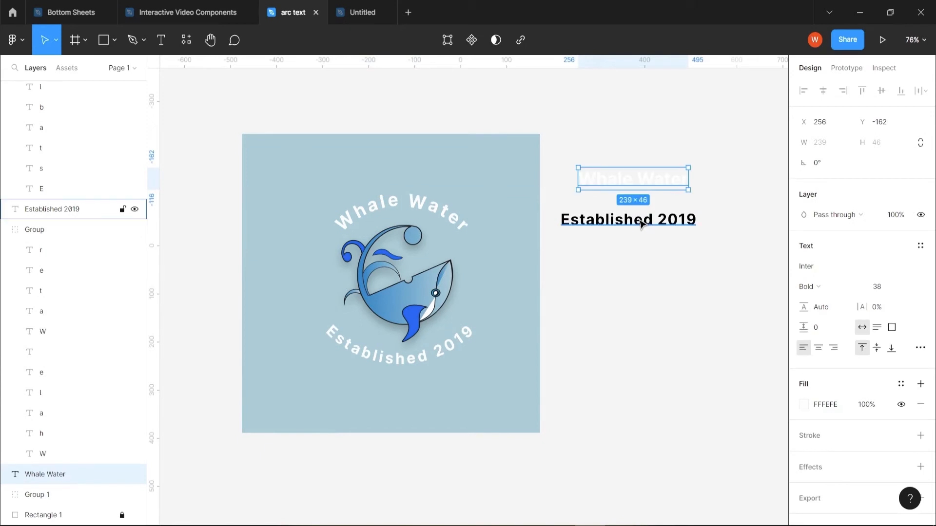
{"action": "left_click_drag", "start_coordinate": [641, 224], "coordinate": [658, 218]}
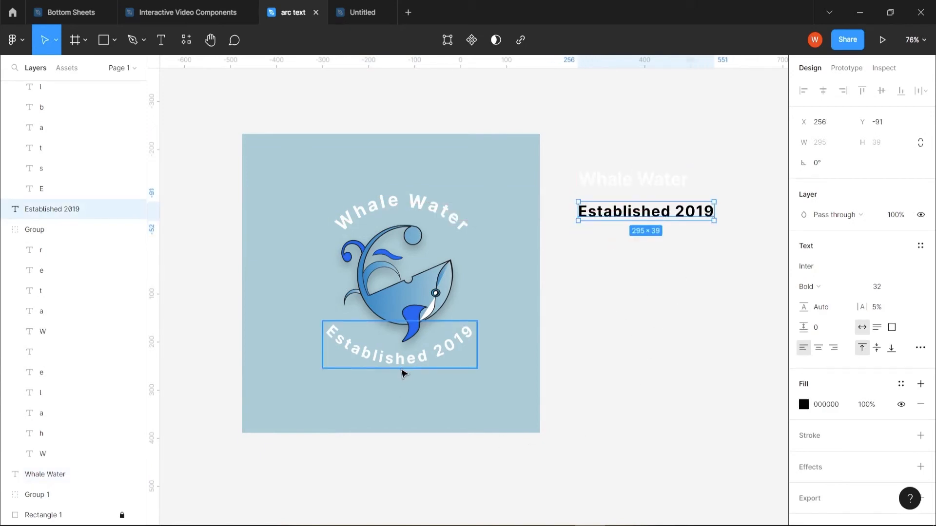
Step: Align the whale and both curved text groups on their horizontal centres
{"action": "left_click", "coordinate": [400, 366]}
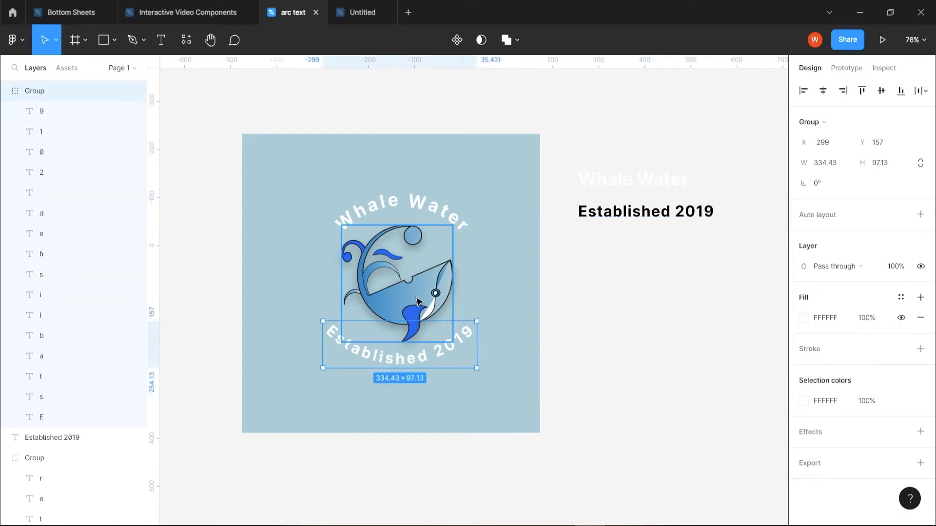
{"action": "left_click", "coordinate": [411, 319], "text": "shift"}
{"action": "left_click", "coordinate": [423, 210], "text": "shift"}
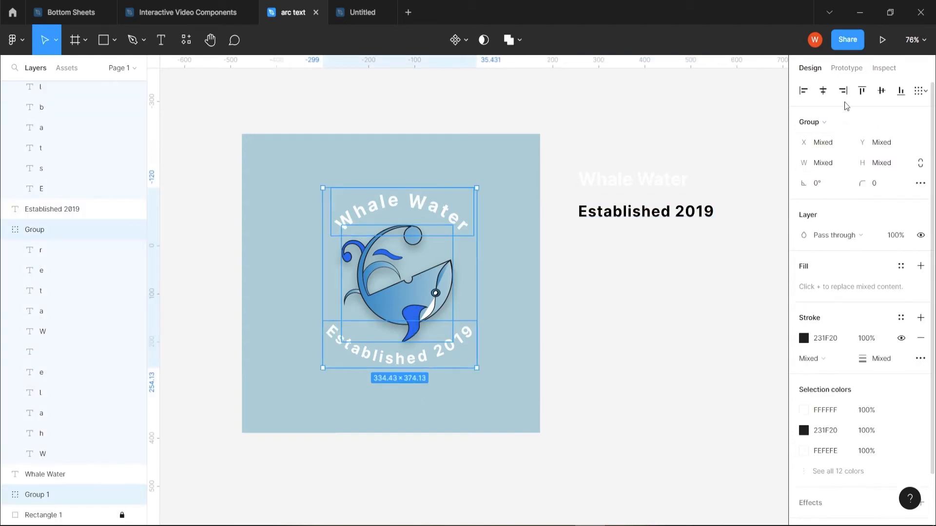
{"action": "left_click", "coordinate": [823, 91]}
{"action": "left_click", "coordinate": [590, 274]}
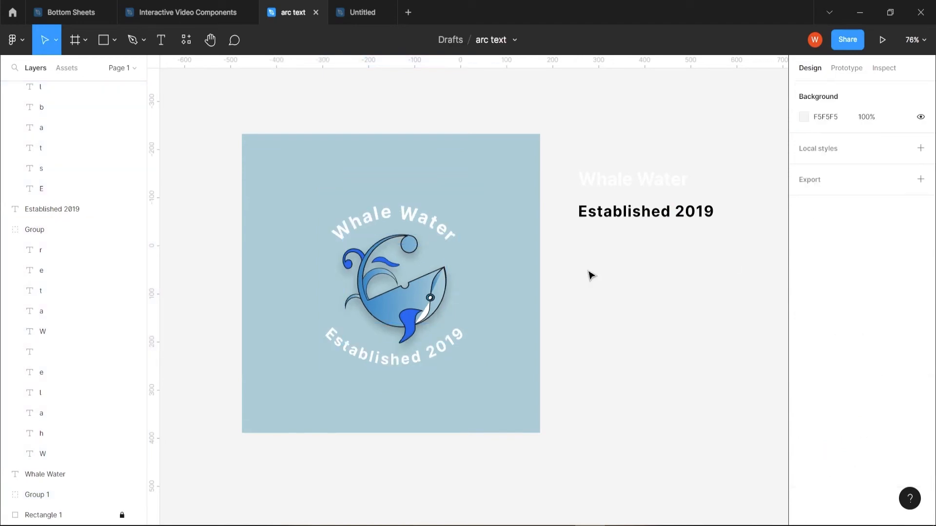
Step: Draw a 434 × 434 circle around the whale and curved texts and remove its fill
{"action": "left_click", "coordinate": [114, 40]}
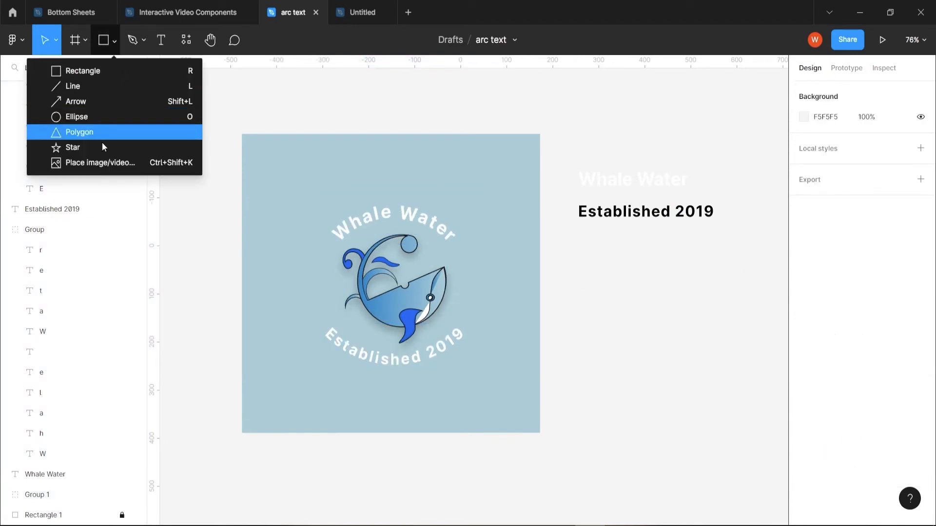
{"action": "left_click", "coordinate": [97, 117]}
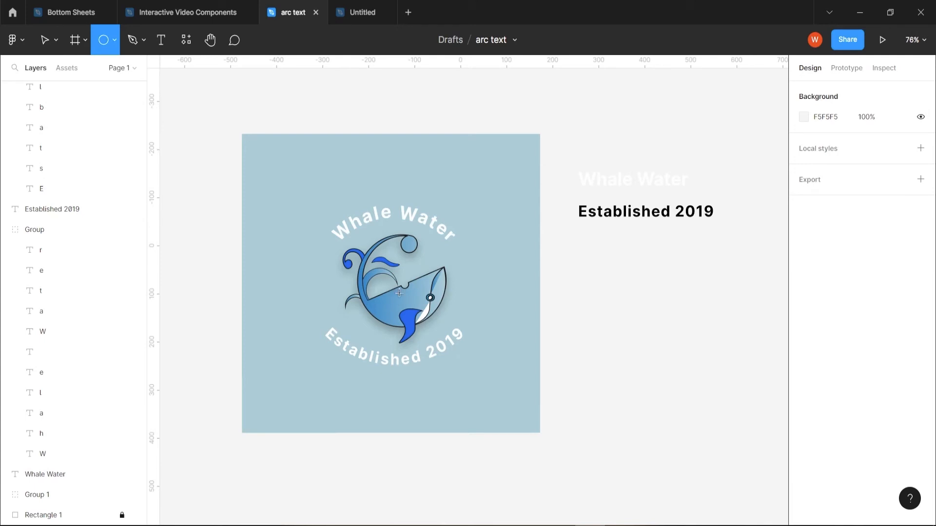
{"action": "left_click_drag", "start_coordinate": [404, 288], "coordinate": [371, 251]}
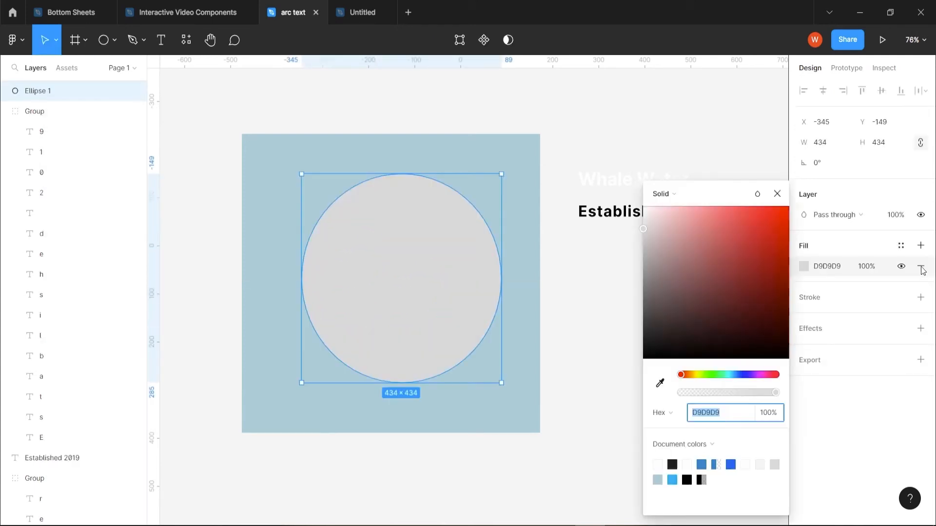
{"action": "left_click", "coordinate": [920, 266]}
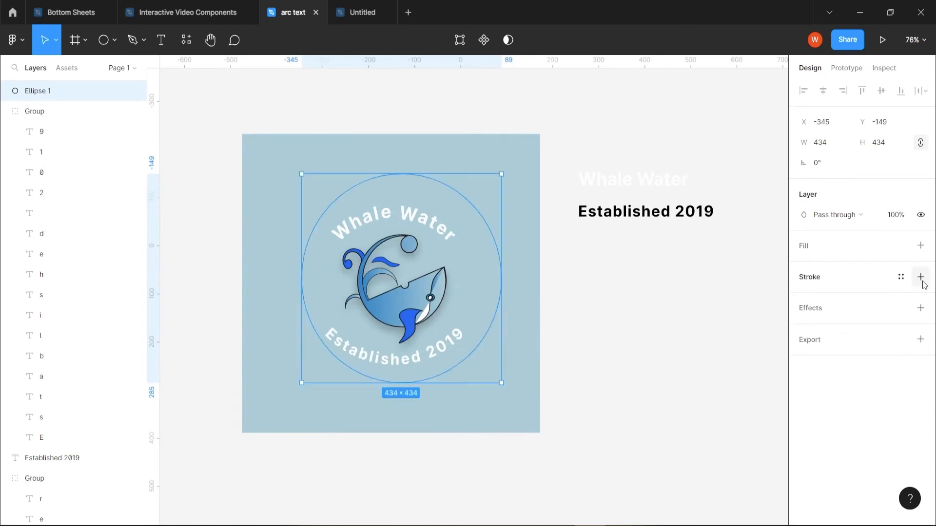
Step: Add an inside stroke to the circle with weight 9 and the muted blue colour 357F9B
{"action": "left_click", "coordinate": [921, 276]}
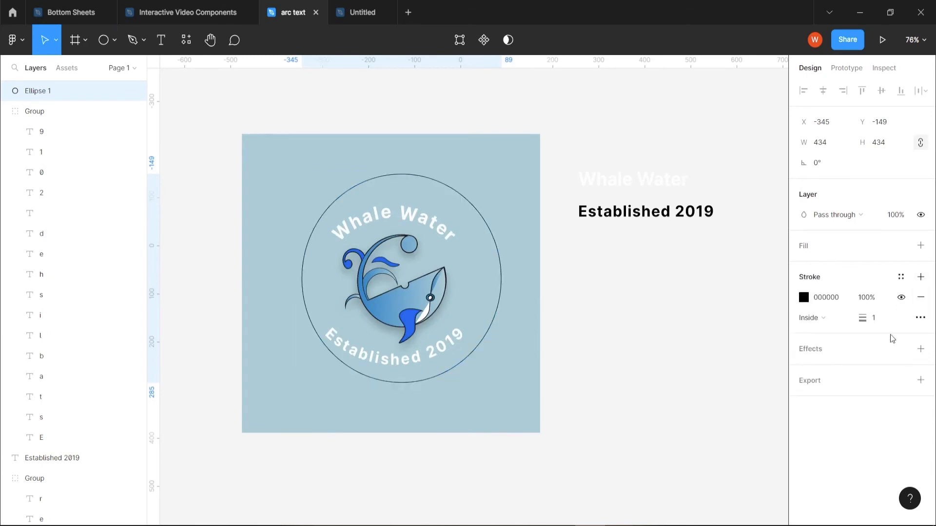
{"action": "left_click", "coordinate": [804, 297]}
{"action": "left_click", "coordinate": [882, 320]}
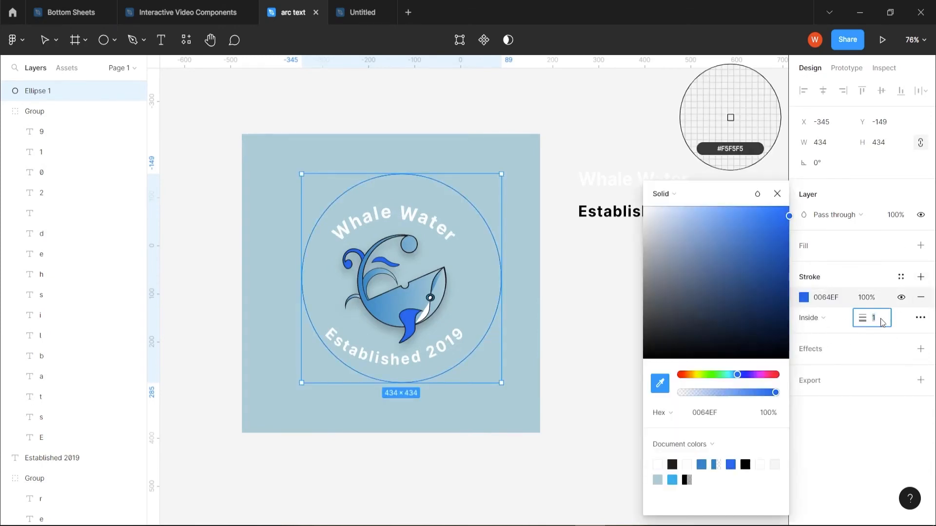
{"action": "type", "text": "9"}
{"action": "left_click", "coordinate": [673, 480]}
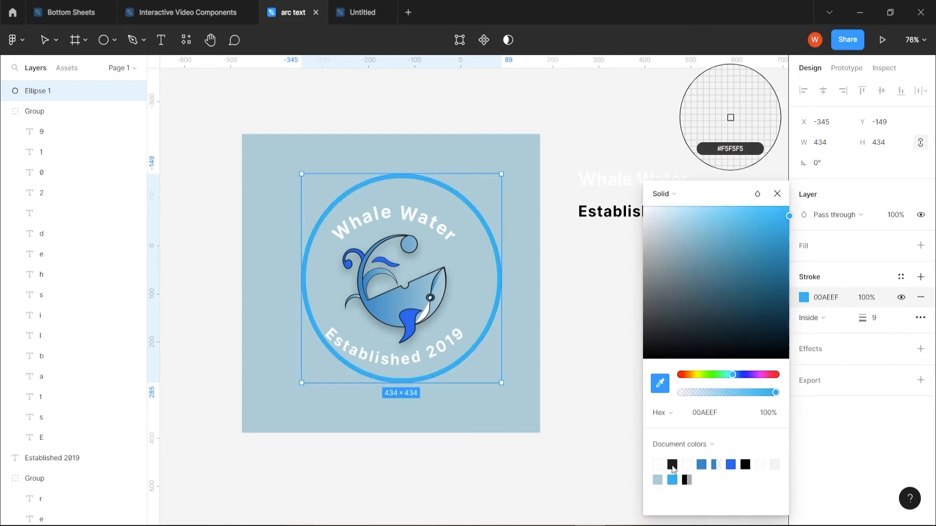
{"action": "left_click", "coordinate": [780, 213]}
{"action": "left_click_drag", "start_coordinate": [781, 218], "coordinate": [710, 239]}
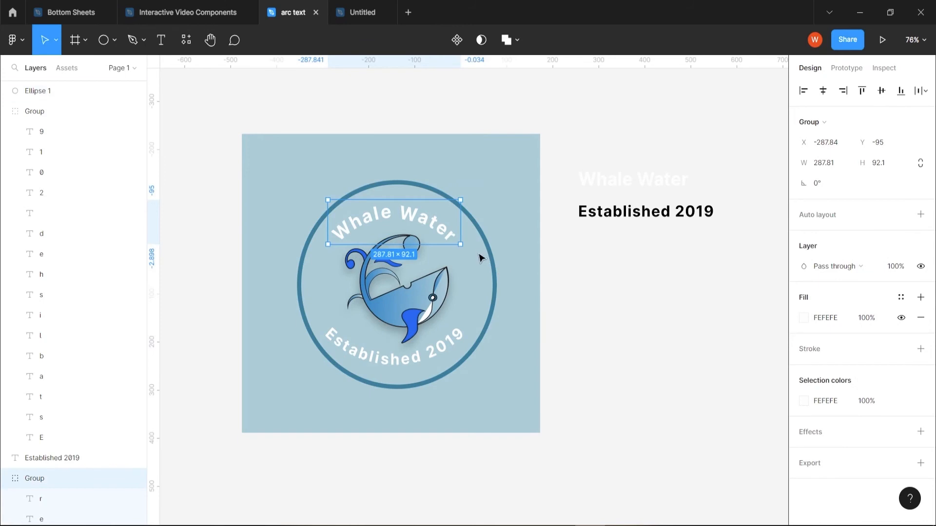
Step: Centre both curved text groups horizontally within the circle
{"action": "left_click", "coordinate": [397, 182], "text": "shift"}
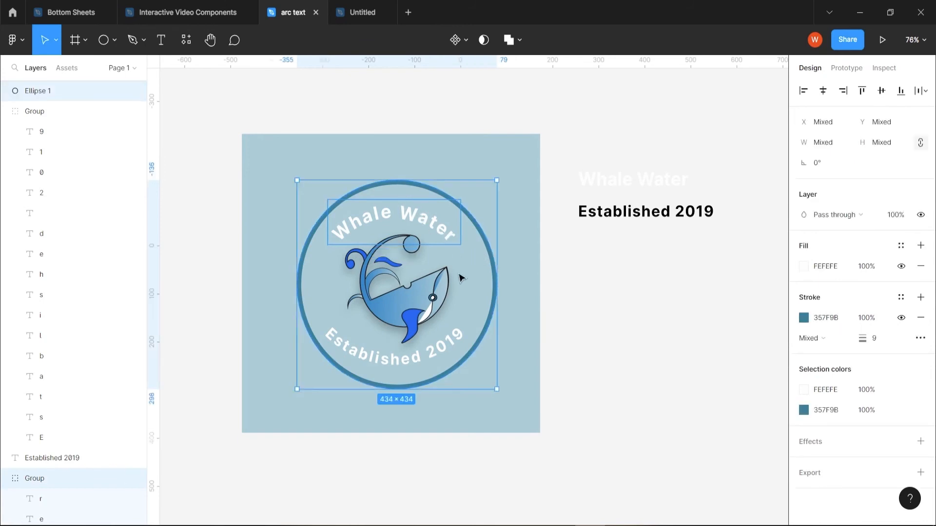
{"action": "left_click", "coordinate": [411, 365], "text": "shift"}
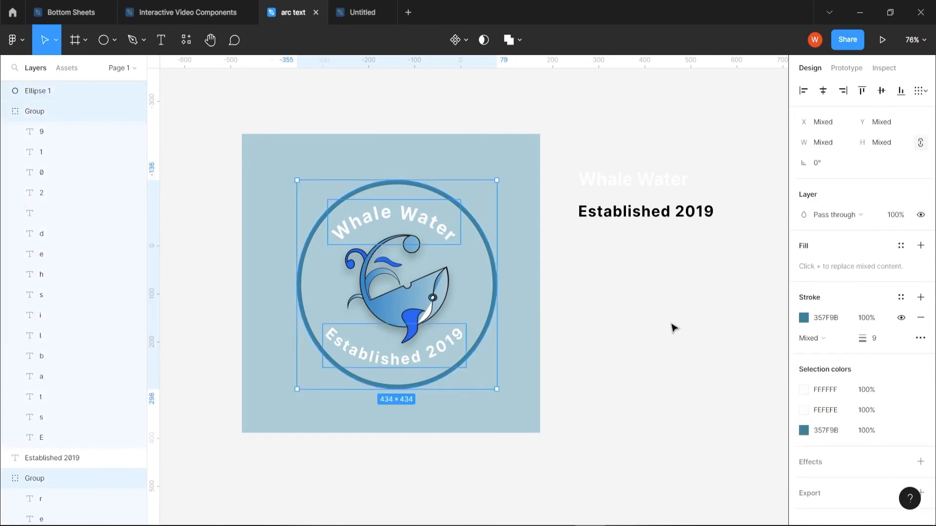
{"action": "left_click", "coordinate": [521, 426]}
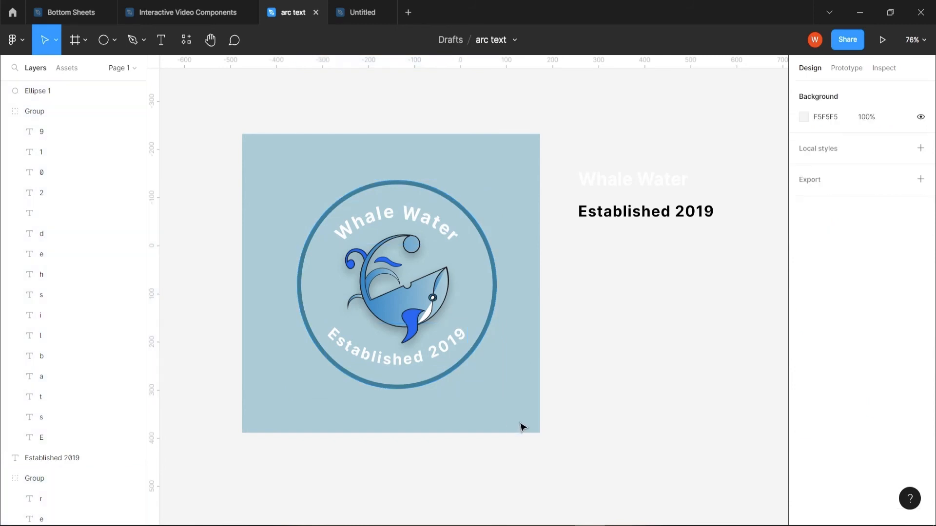